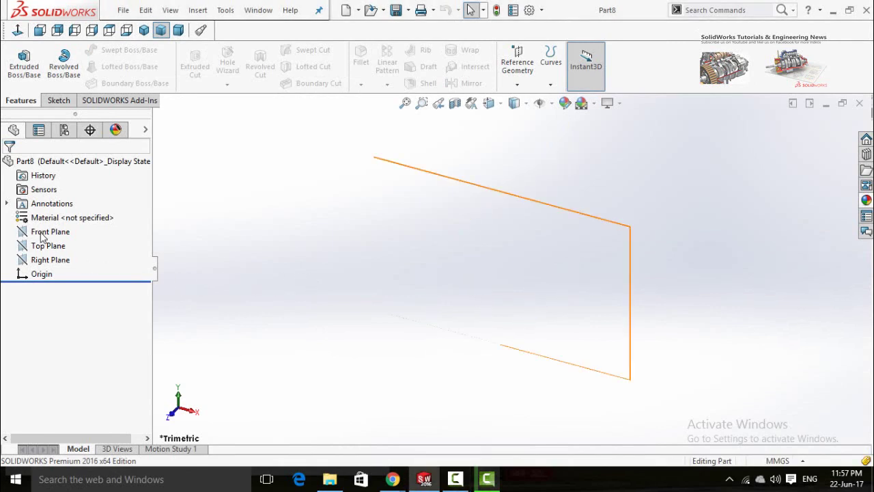
Step: Start a new sketch, Sketch1, on the Front Plane
click(41, 233)
click(58, 215)
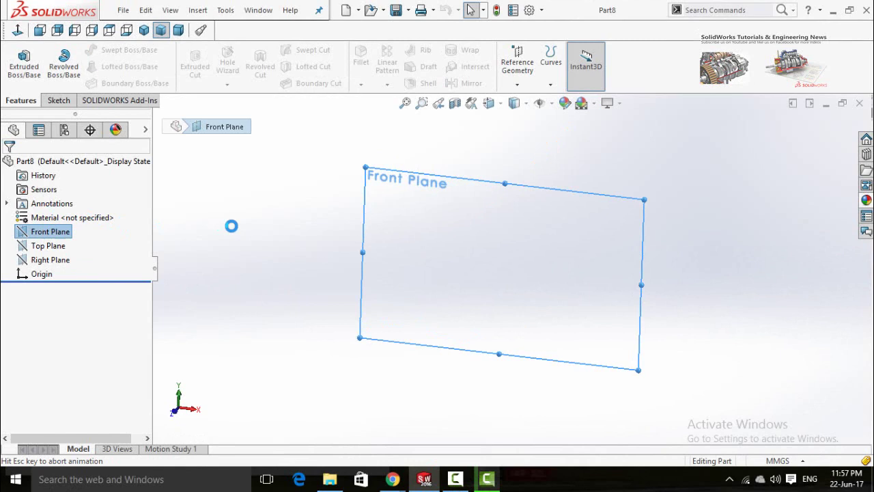
Step: Draw an origin-centred ellipse, major radius about 95 mm and minor about 54 mm
click(136, 67)
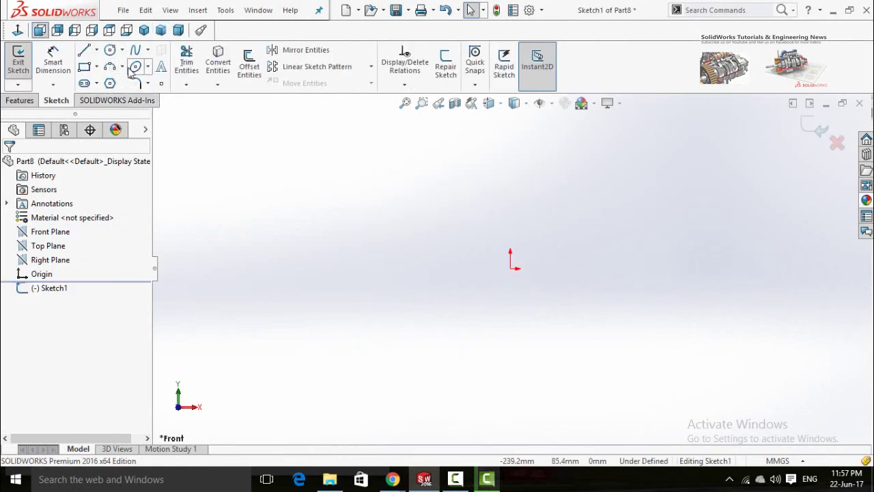
click(511, 269)
click(370, 269)
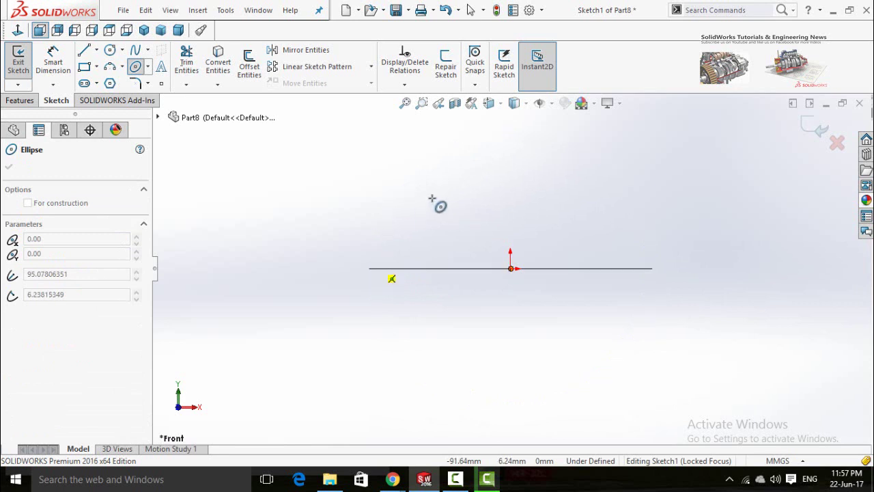
click(460, 194)
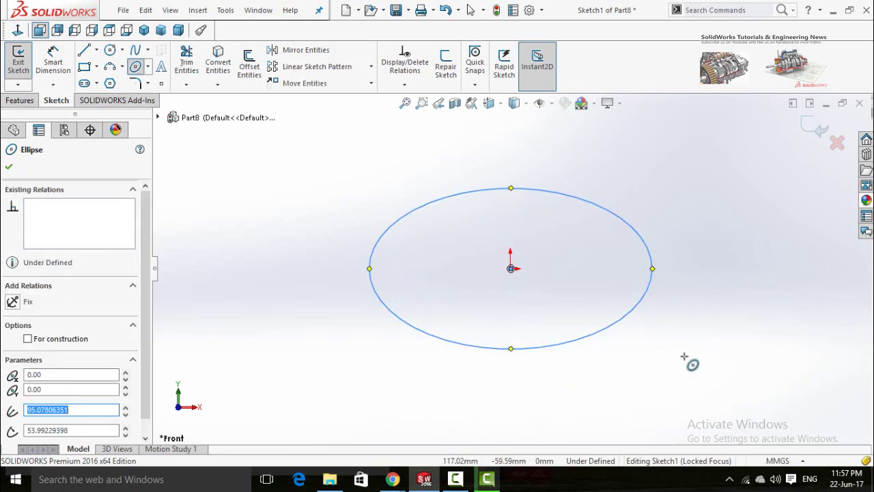
right_drag(685, 356, 687, 281)
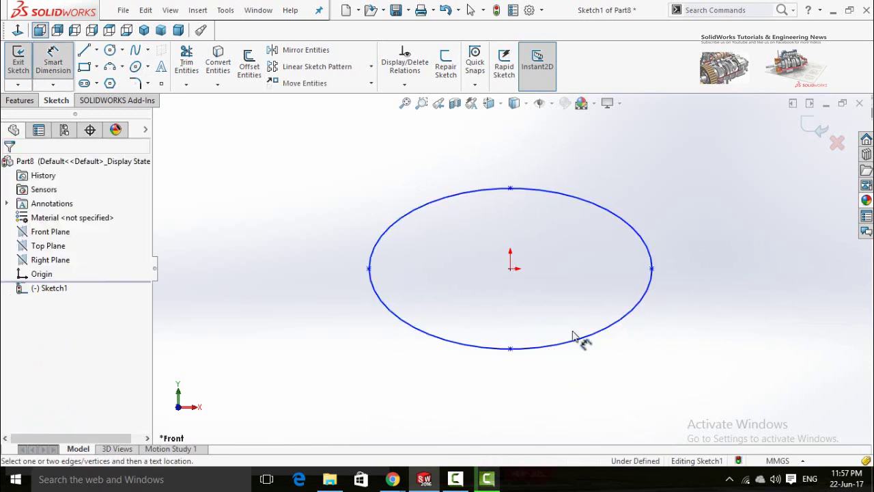
Step: Dimension the ellipse's height between its top and bottom points to 100
click(511, 349)
click(512, 190)
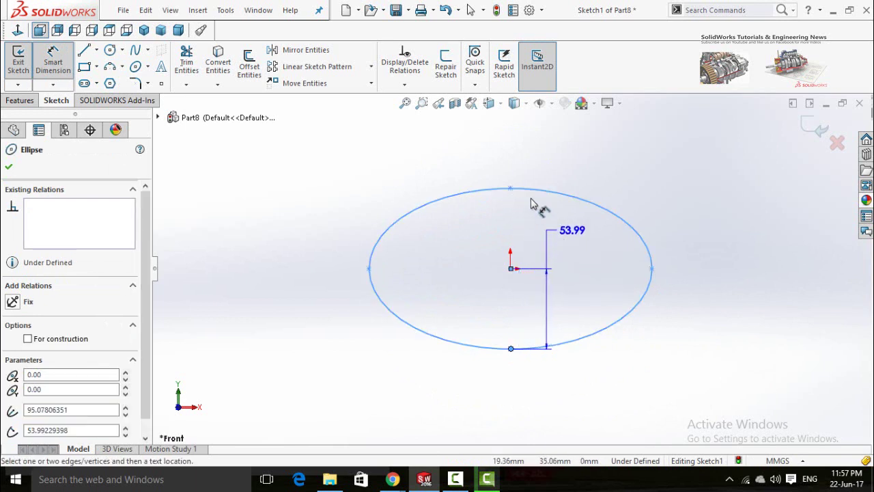
click(511, 189)
click(511, 188)
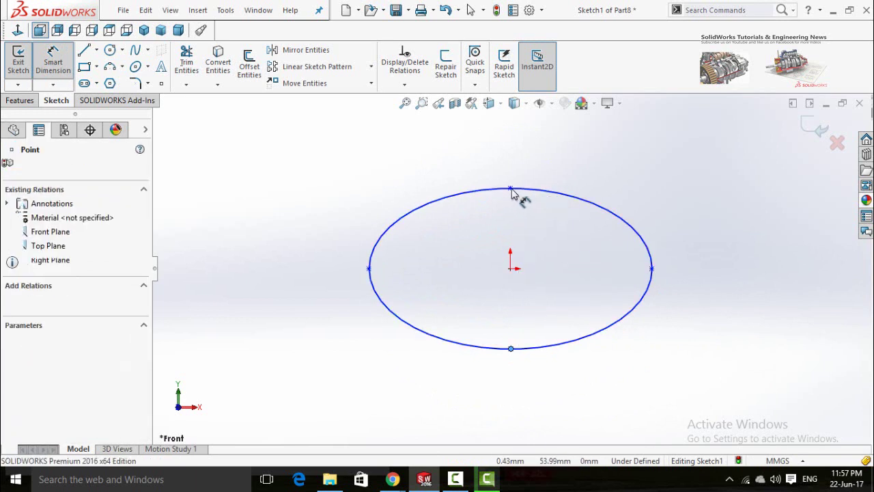
click(712, 260)
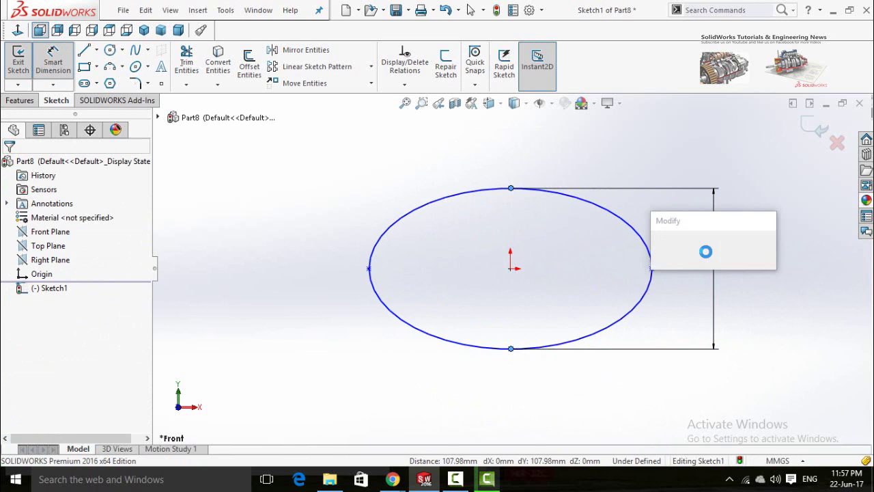
text(100)
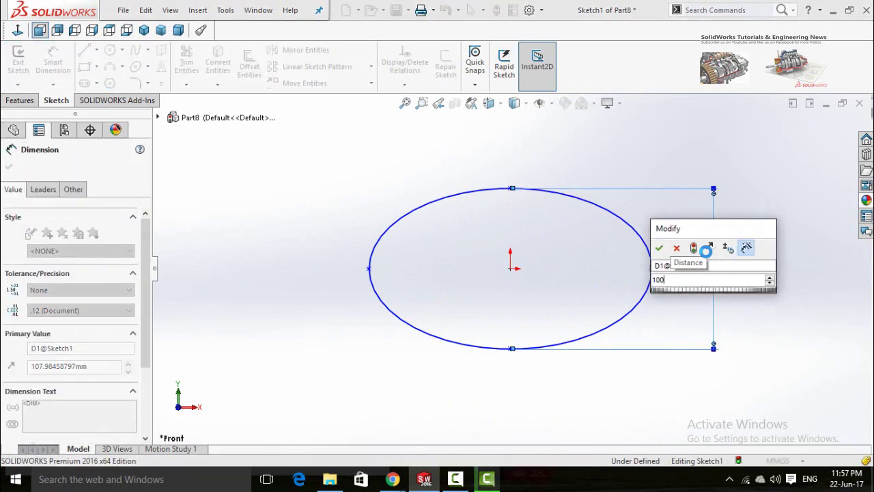
key(Return)
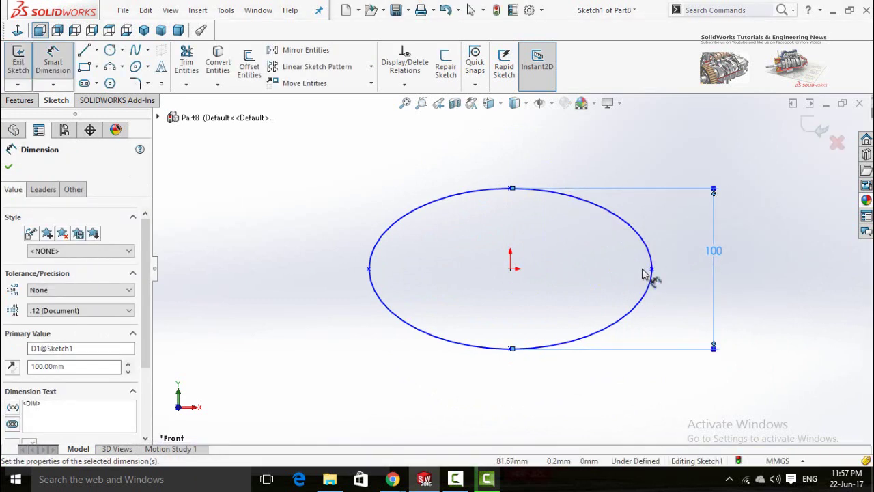
Step: Dimension the ellipse's width between its left and right endpoints to 180
click(650, 273)
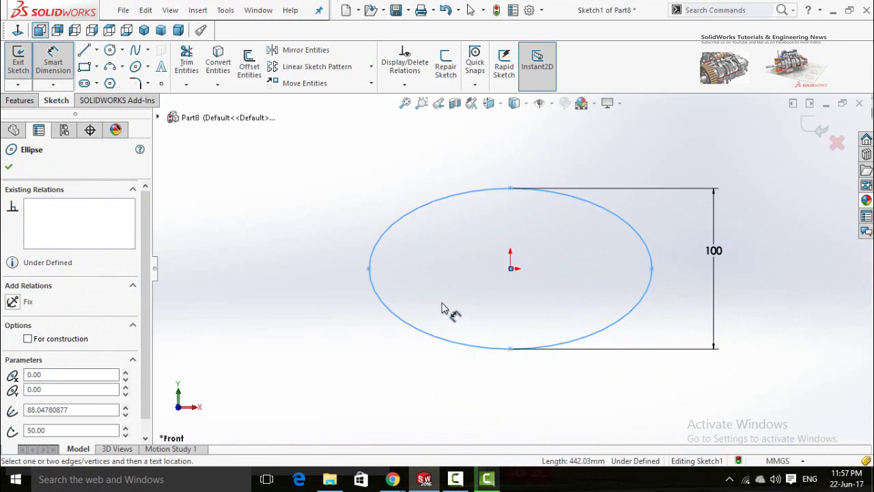
click(673, 265)
click(652, 269)
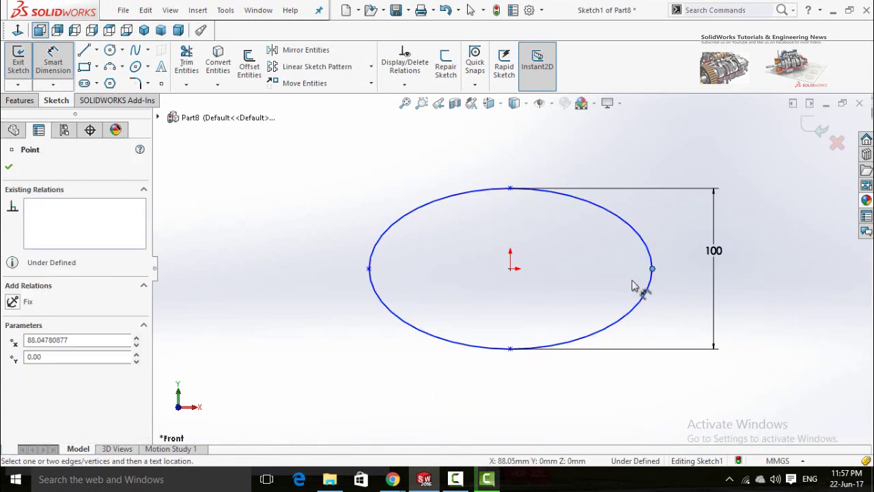
click(369, 270)
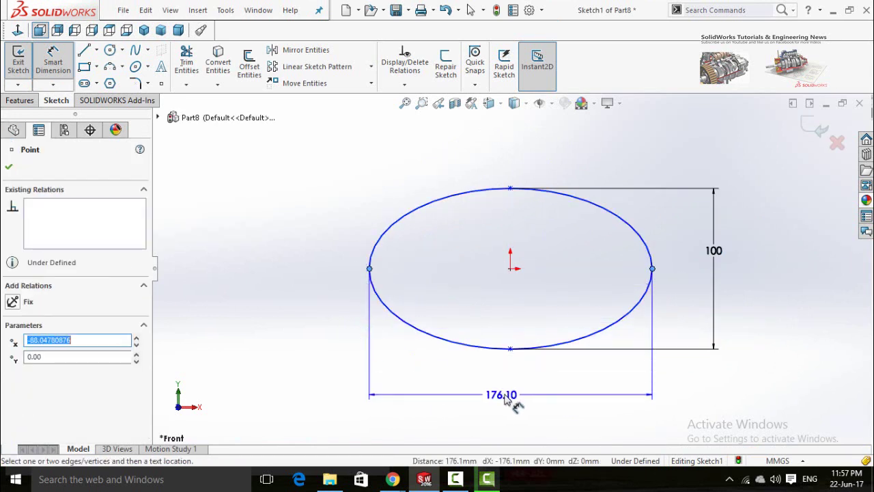
click(500, 399)
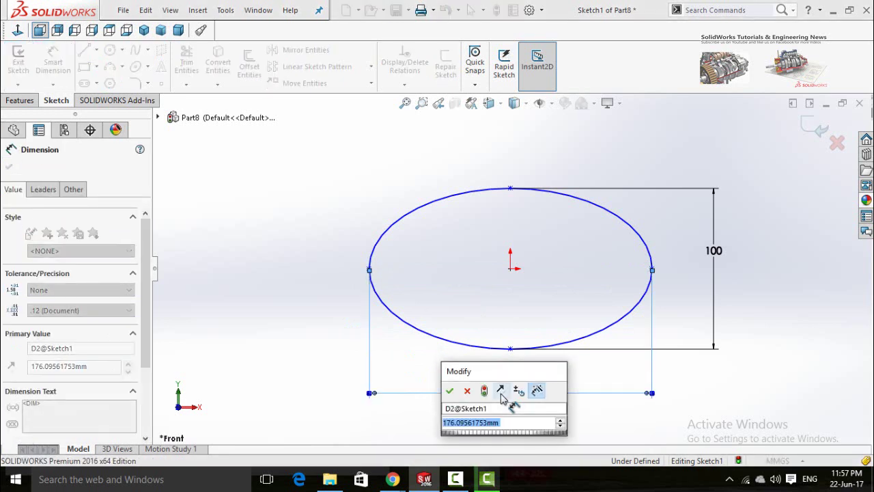
text(18)
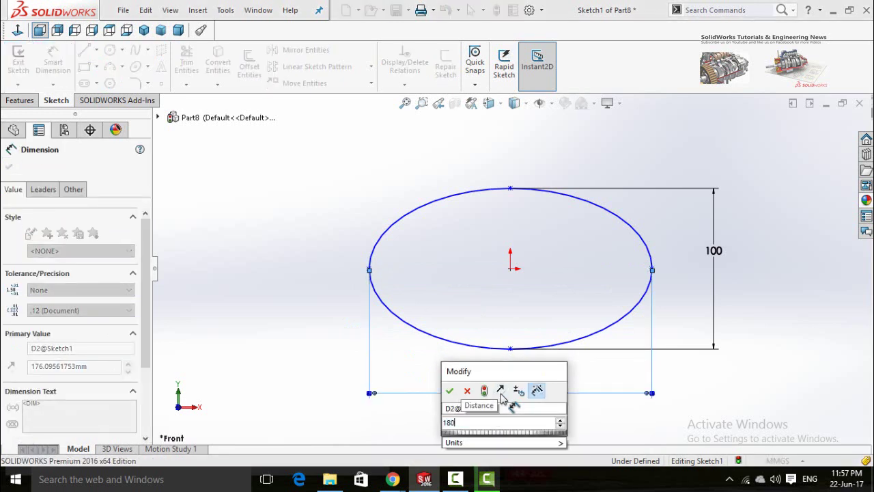
text(0)
key(Return)
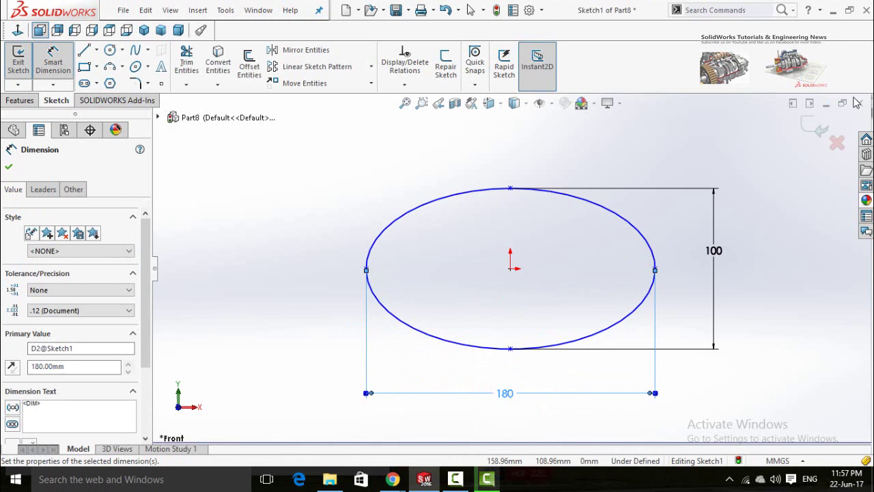
click(809, 131)
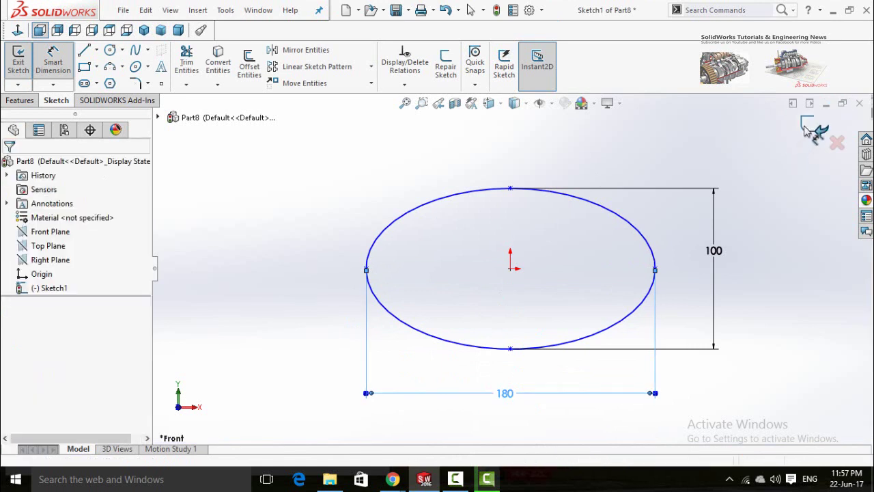
Step: Exit Sketch1 and create Plane1 offset 80 mm from the Front Plane
click(809, 131)
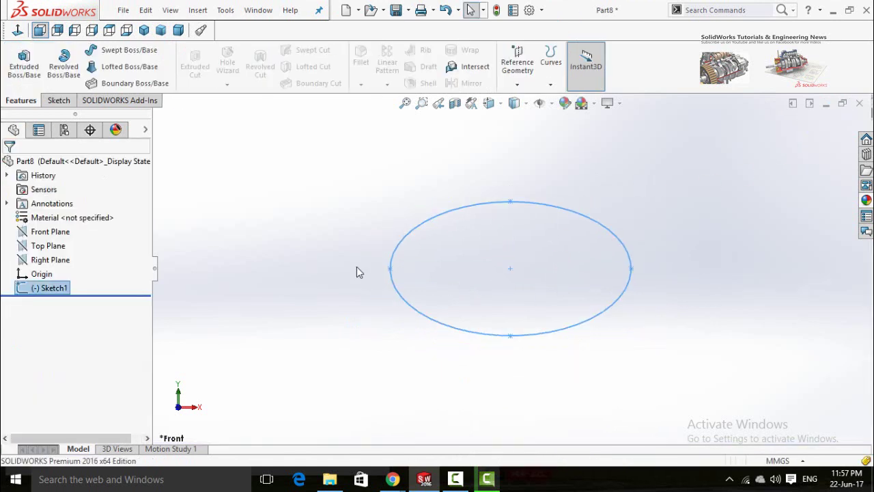
click(326, 253)
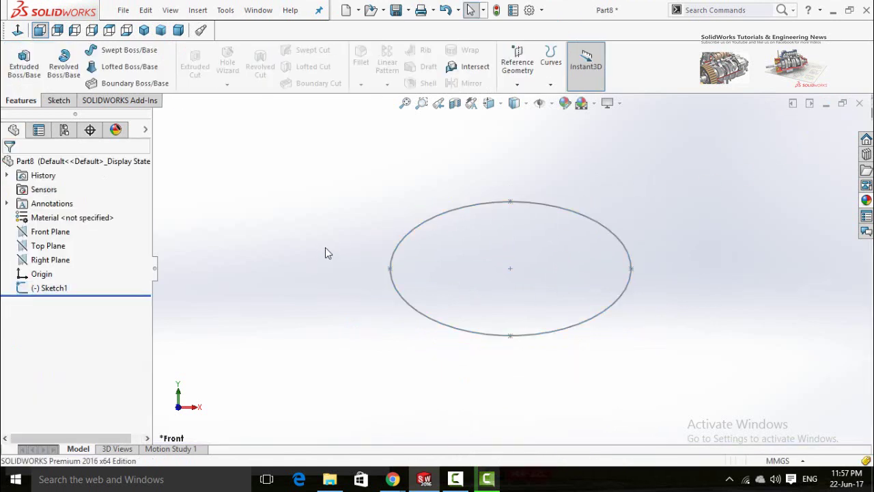
click(34, 235)
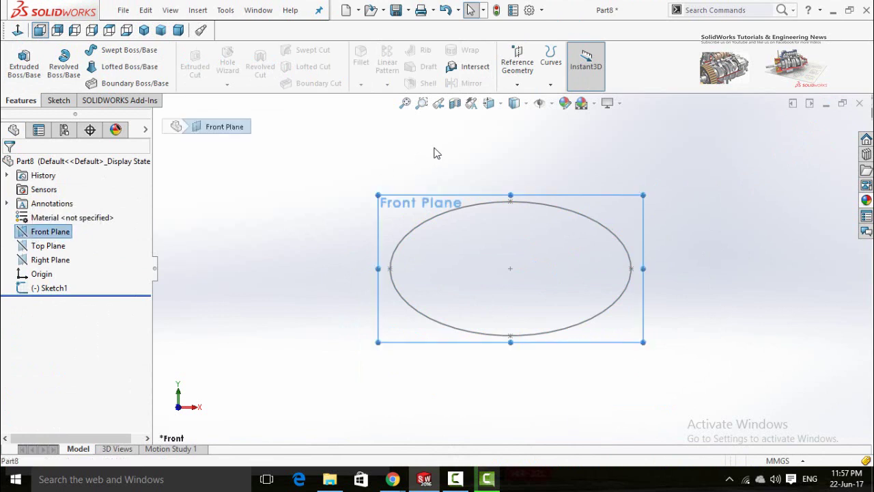
click(518, 86)
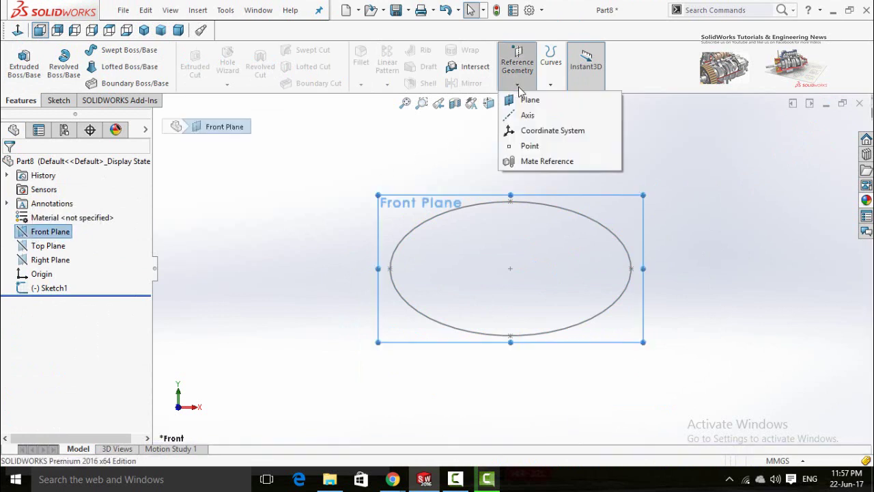
click(527, 101)
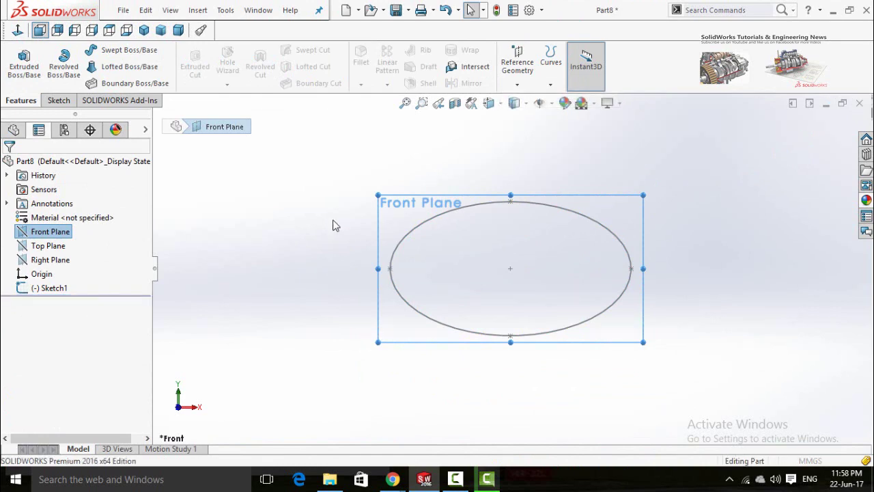
middle_drag(303, 346, 312, 241)
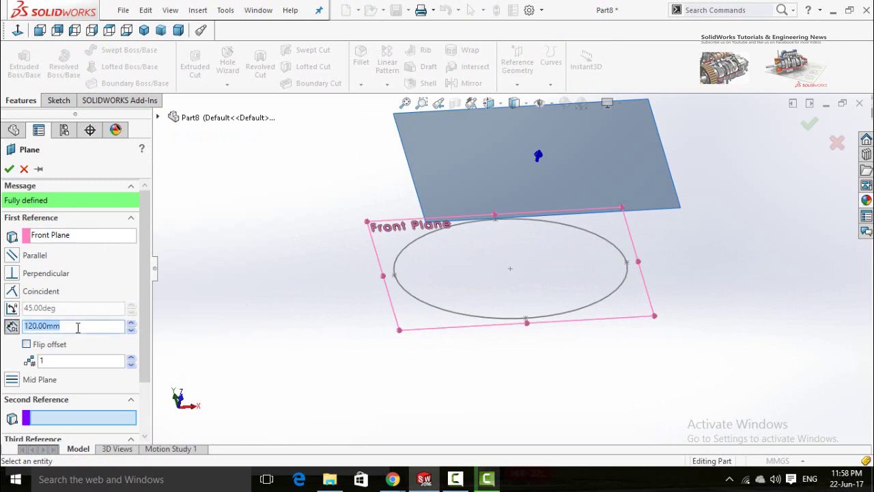
key(Return)
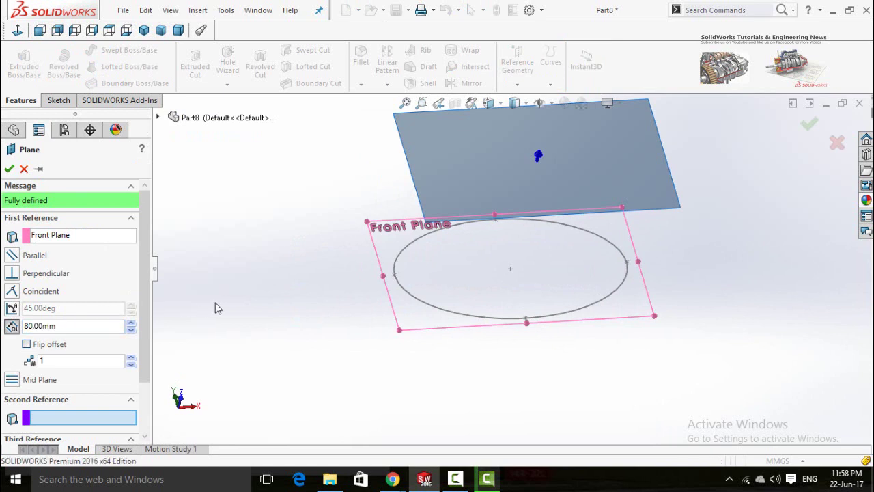
click(8, 168)
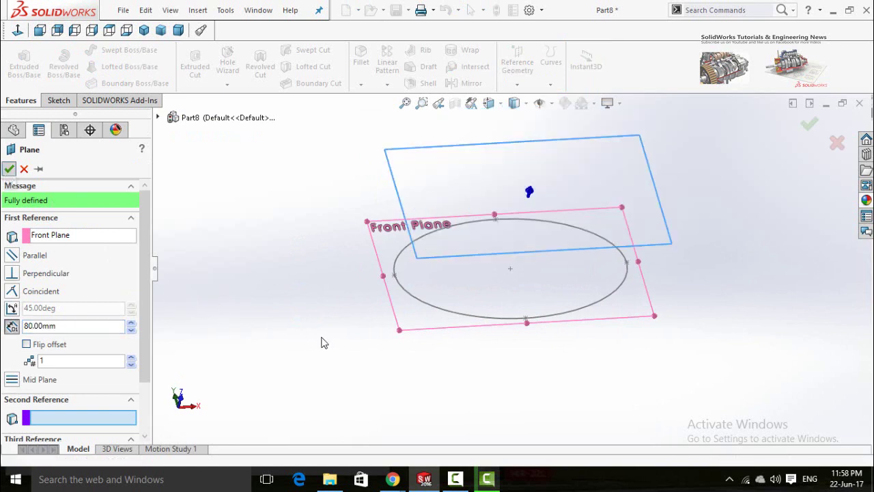
Step: Open Sketch2 on Plane1, viewed normal to the plane
click(449, 198)
click(504, 164)
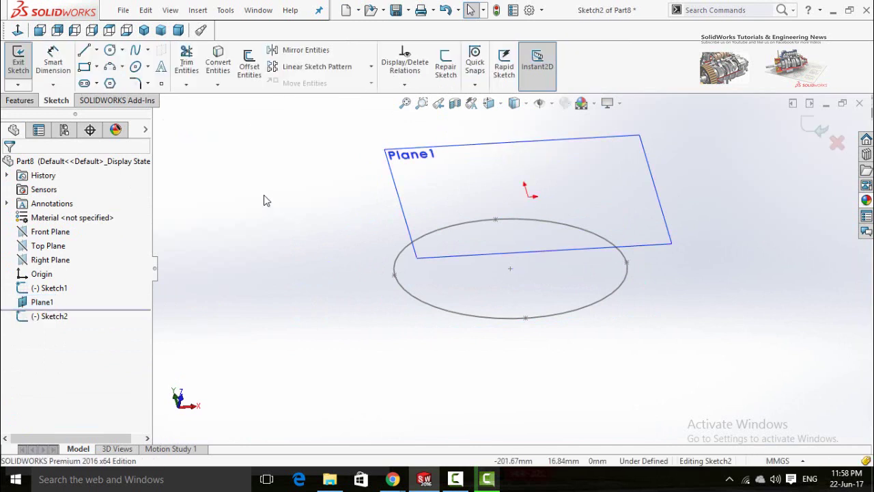
click(17, 31)
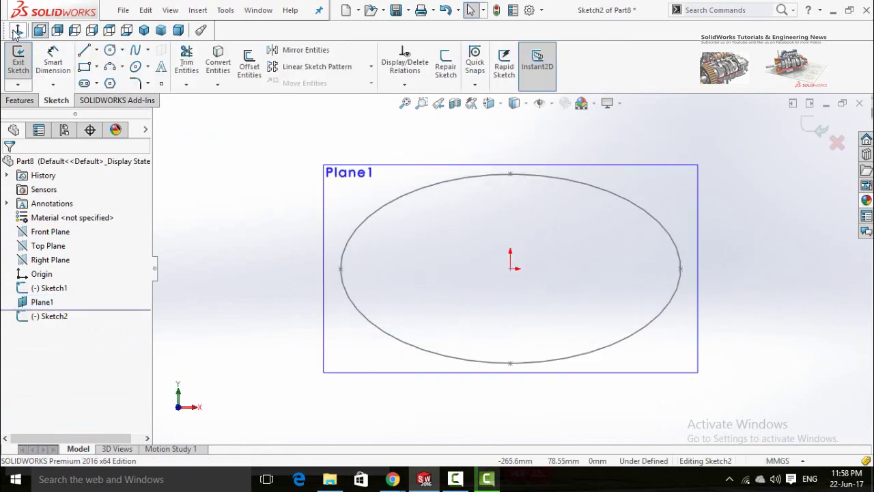
Step: Place a single point at the origin, undo the stray extra point, and exit the sketch
click(161, 84)
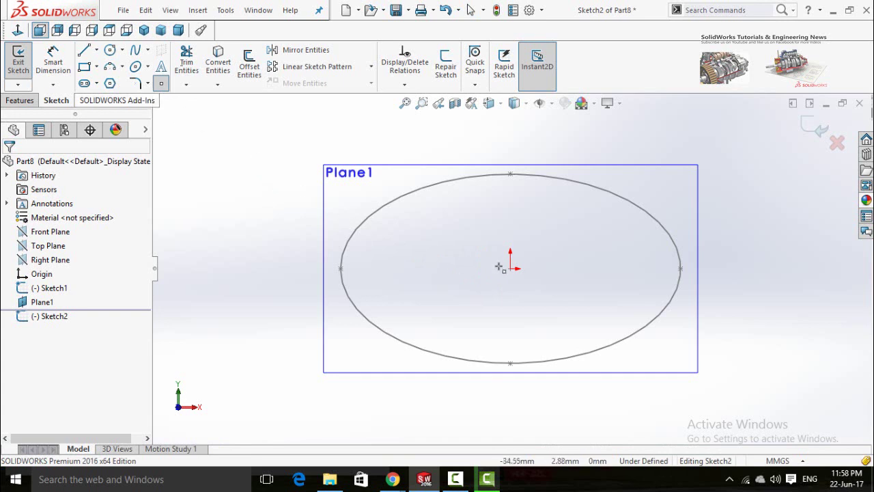
click(510, 269)
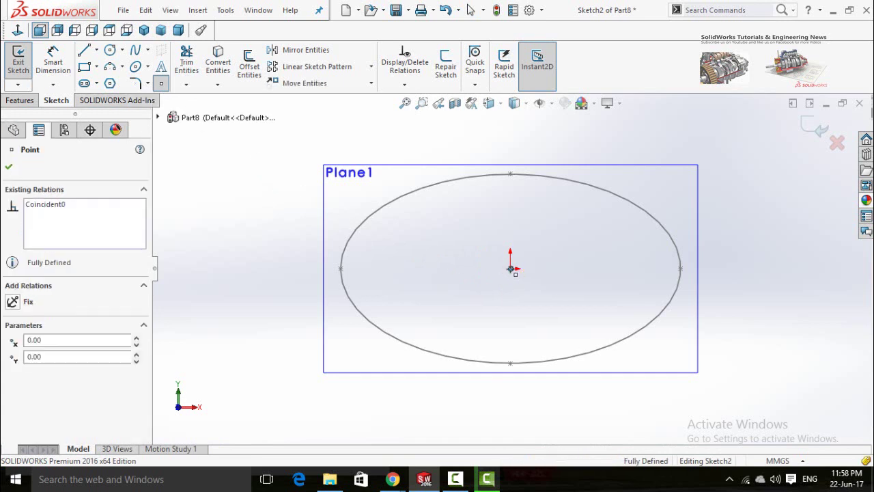
click(9, 168)
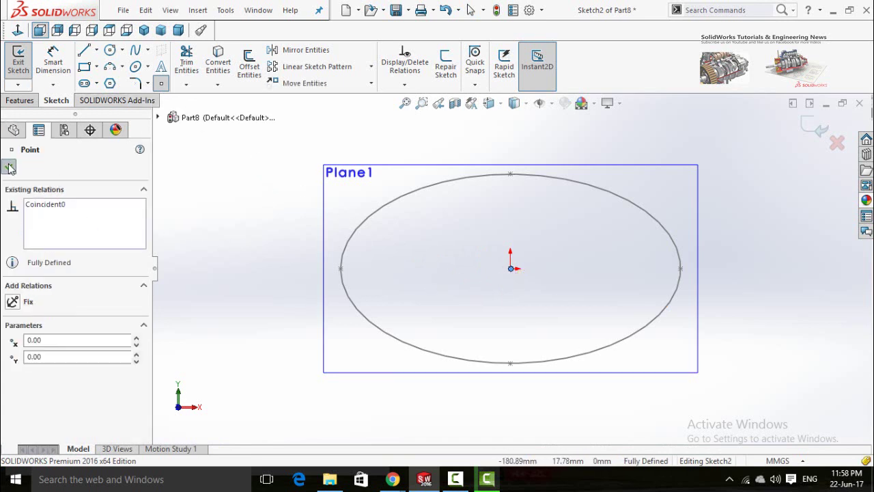
click(301, 269)
key(ctrl+z)
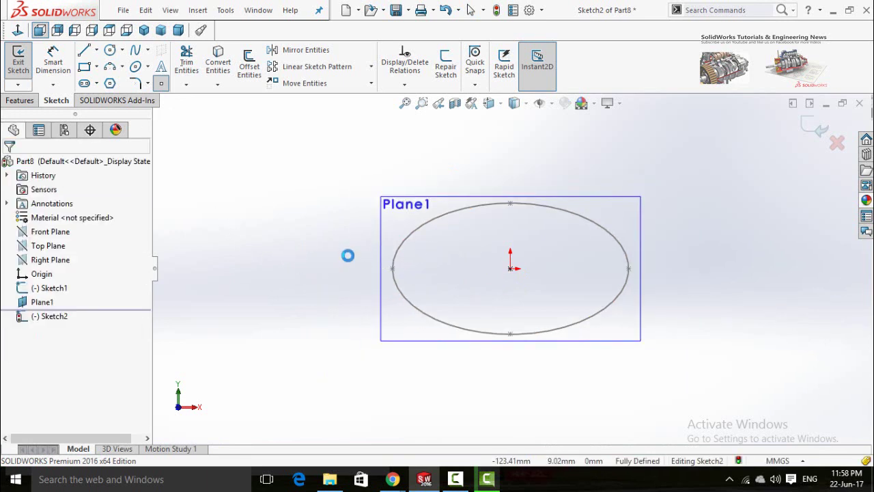
key(Escape)
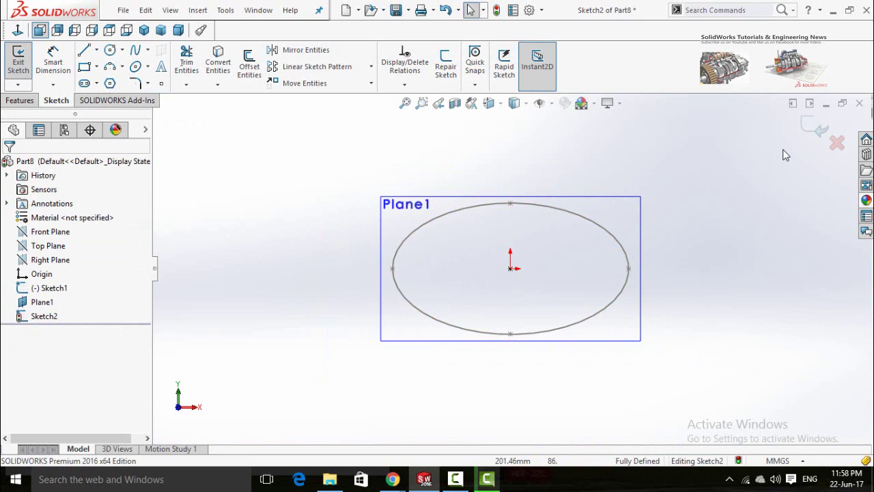
click(806, 131)
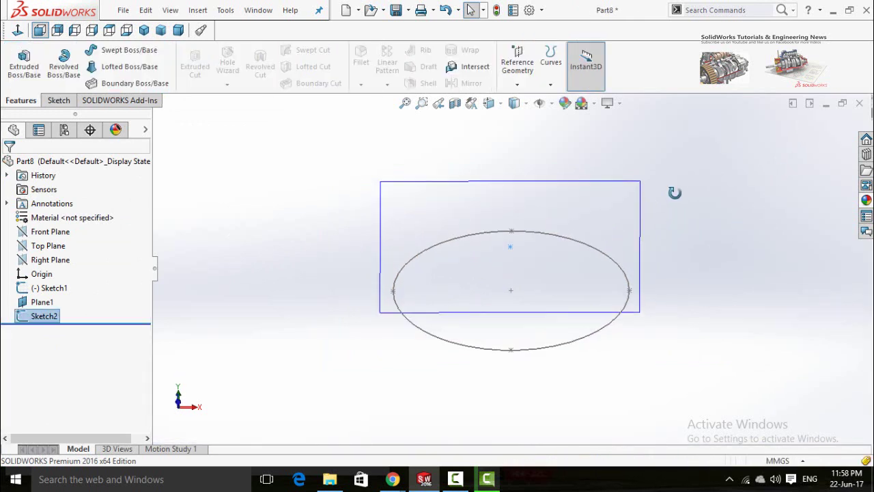
Step: Add the Surfaces tab to the CommandManager and switch to its tools
click(616, 206)
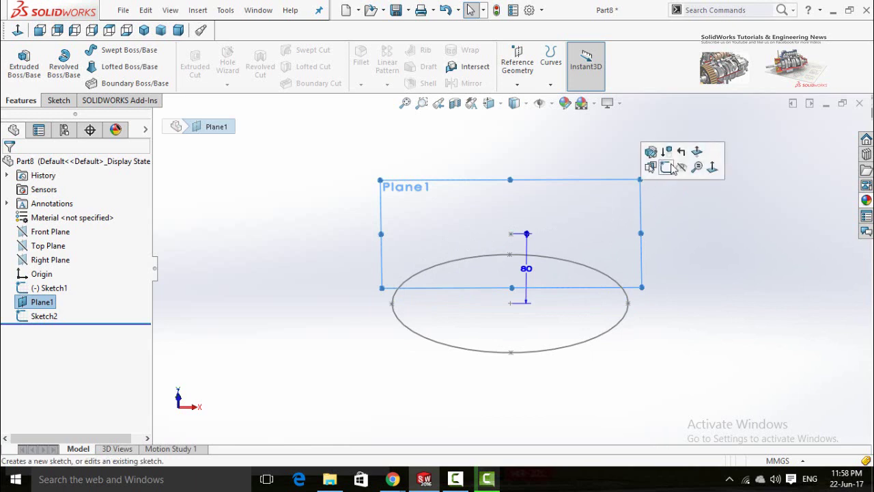
click(683, 261)
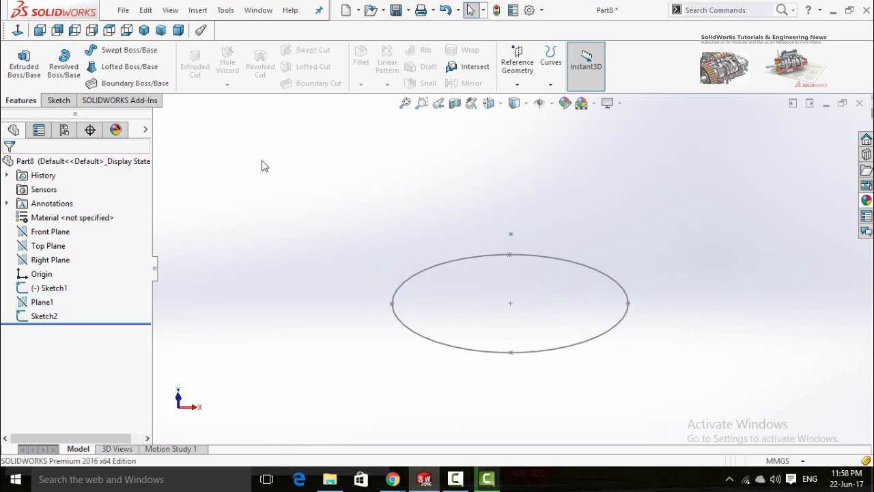
right_click(119, 103)
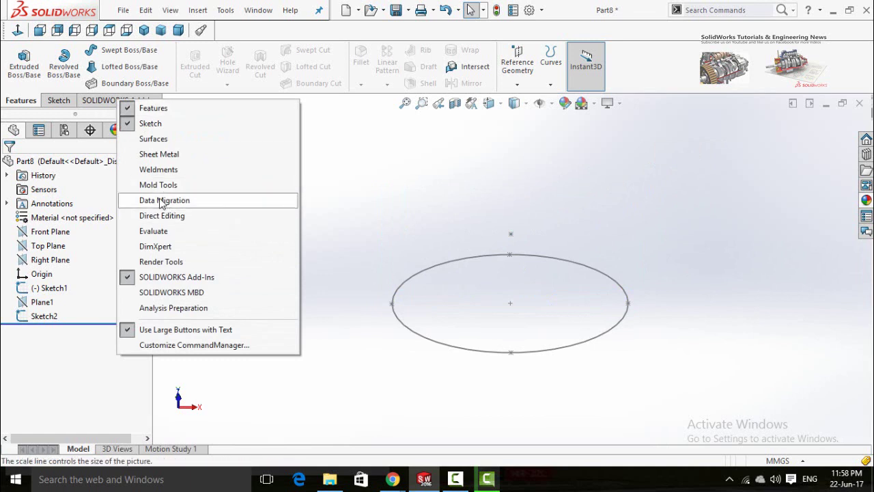
click(154, 139)
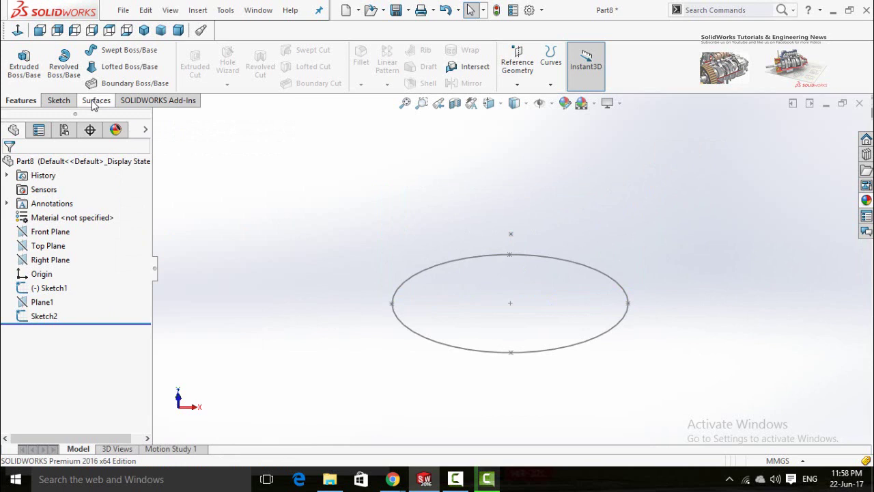
click(95, 102)
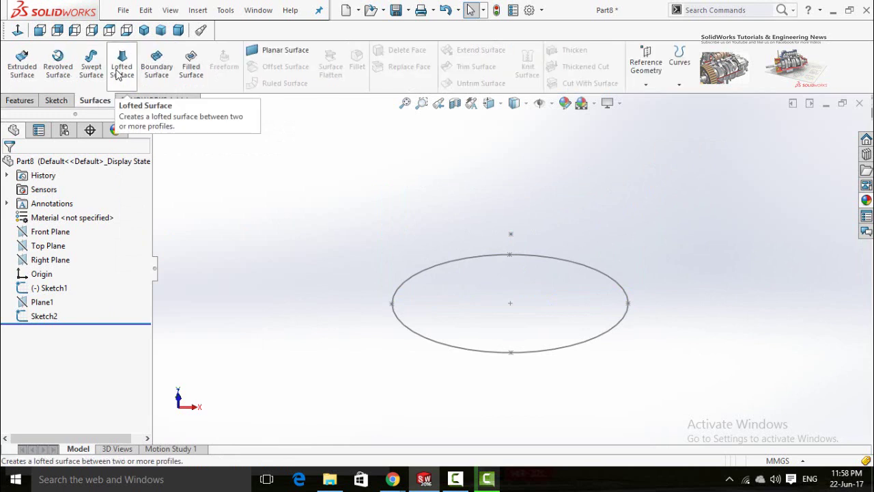
Step: Preview a Lofted Surface using the Sketch2 point and the Sketch1 ellipse as profiles
click(120, 79)
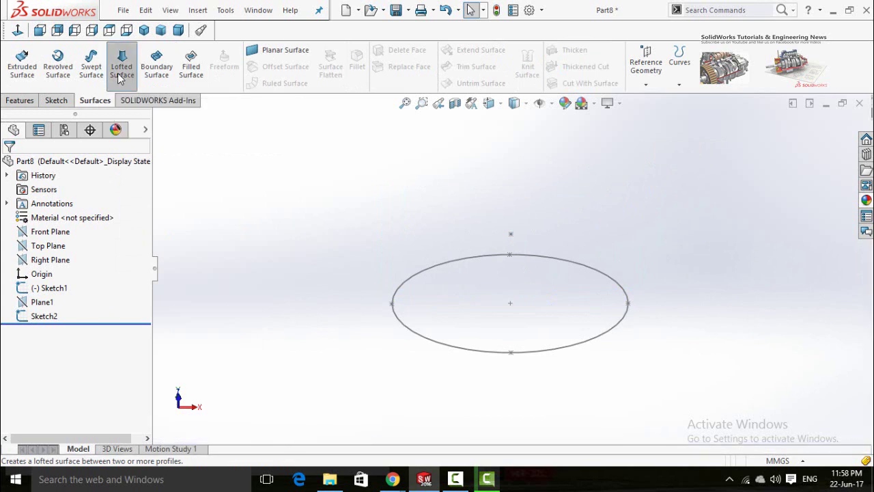
click(510, 234)
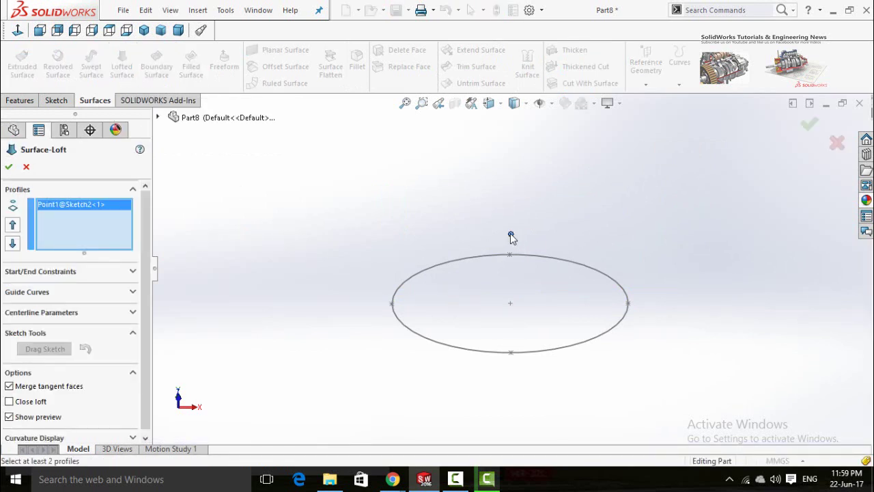
click(442, 264)
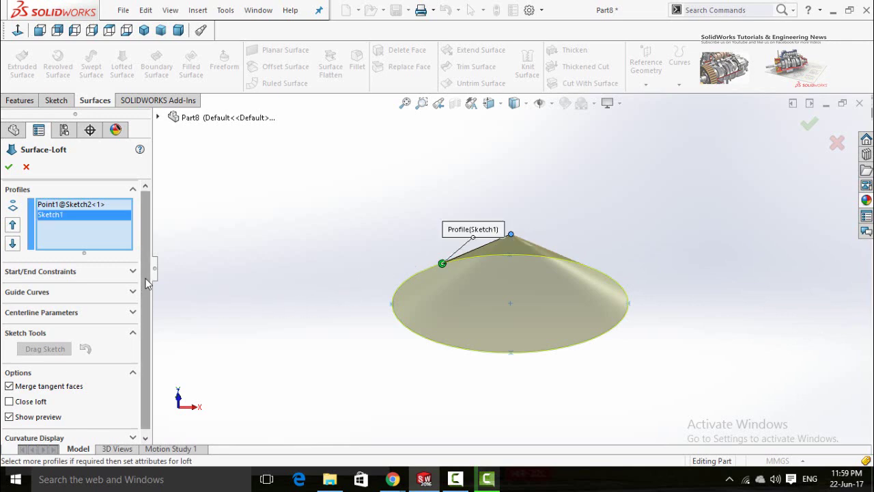
mouse_move(301, 304)
middle_down()
mouse_move(396, 182)
mouse_move(540, 283)
mouse_move(352, 373)
mouse_move(371, 271)
mouse_move(428, 231)
mouse_move(437, 254)
mouse_move(422, 281)
middle_up()
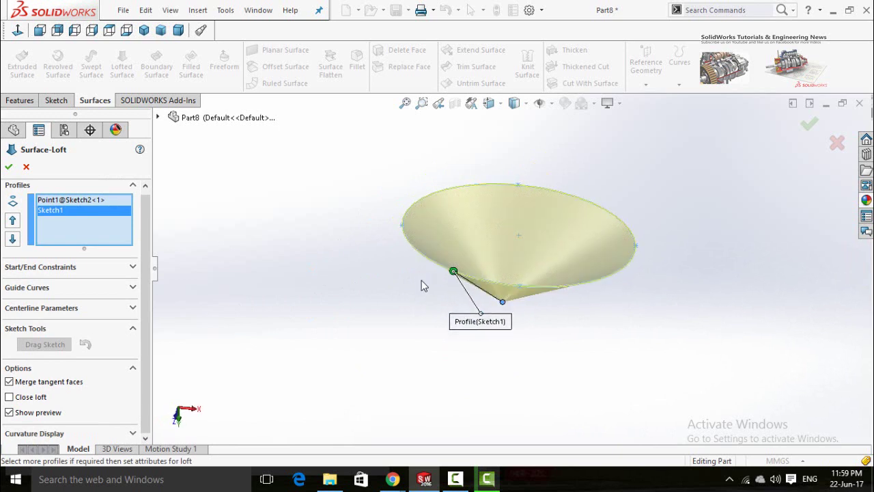
Step: Set both loft start and end constraints to Normal To Profile, reversing the end tangent
click(133, 267)
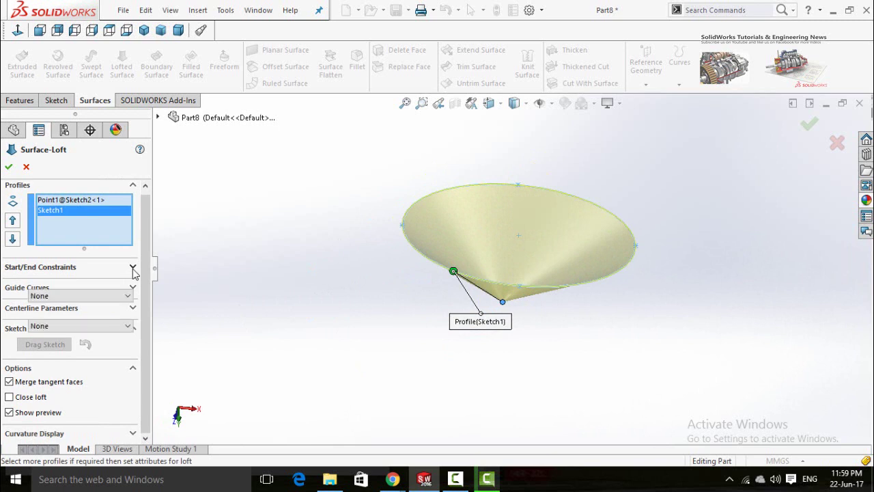
scroll(146, 333, down, 2)
scroll(147, 332, down, 1)
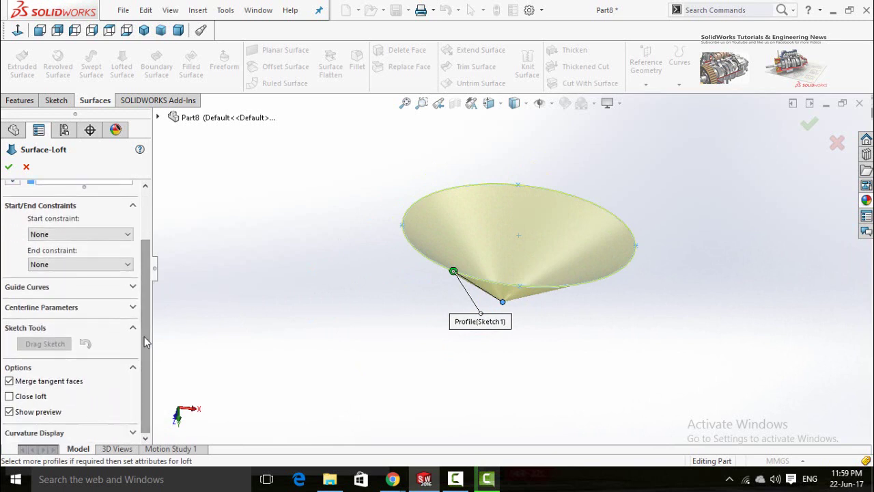
click(58, 235)
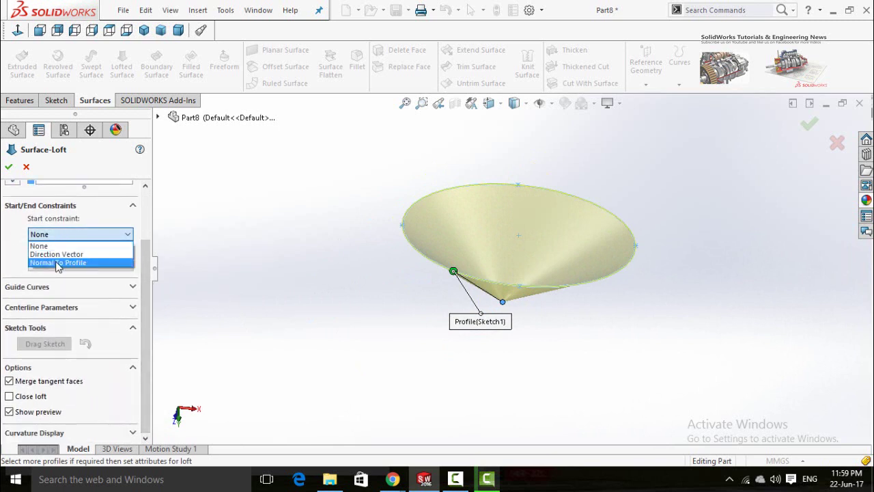
click(58, 263)
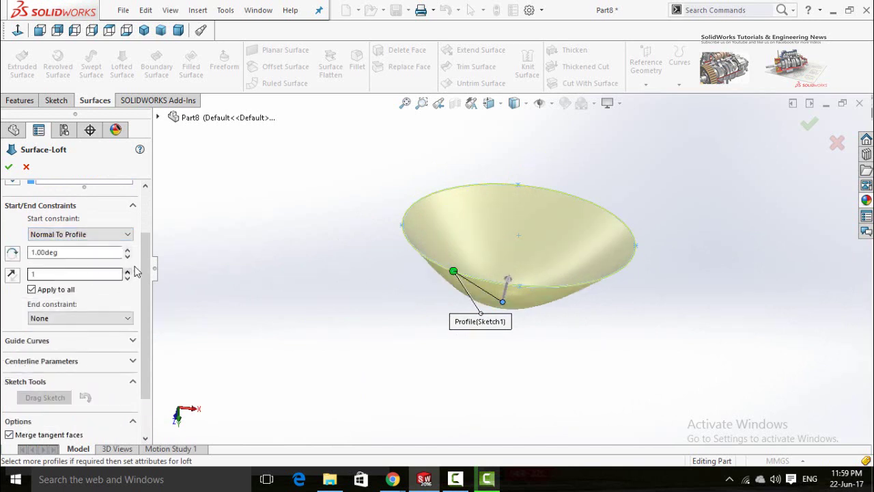
scroll(143, 273, down, 2)
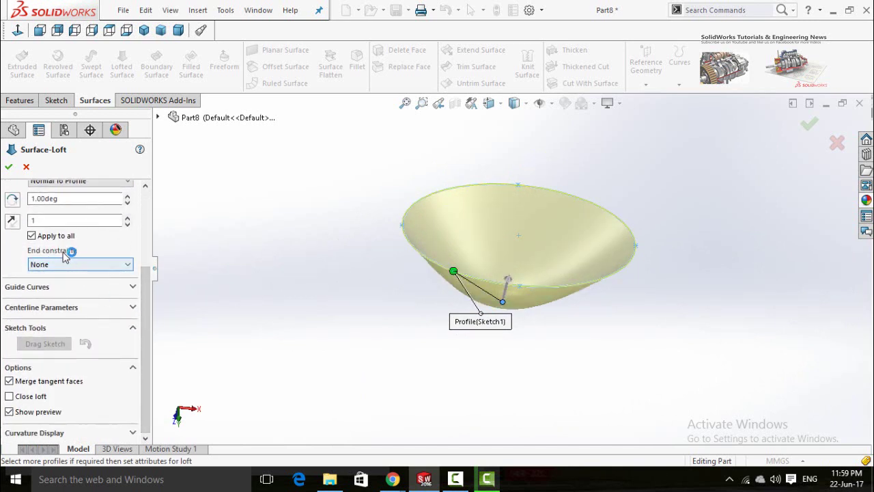
click(77, 266)
click(75, 291)
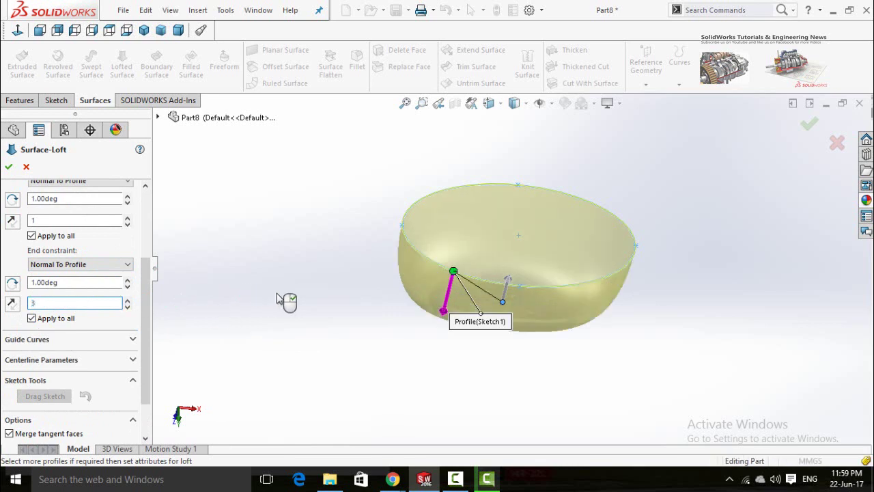
click(12, 305)
middle_drag(382, 281, 287, 276)
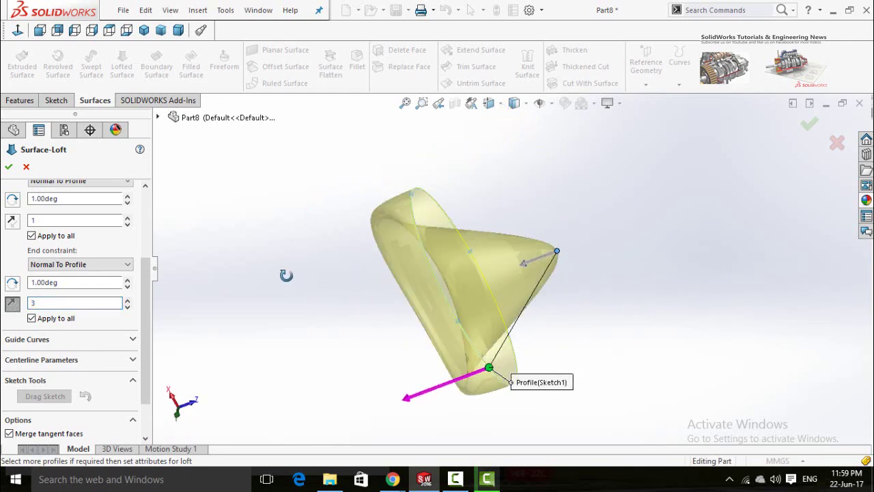
Step: Accept the loft as Surface-Loft1 and select the part in the tree
click(7, 167)
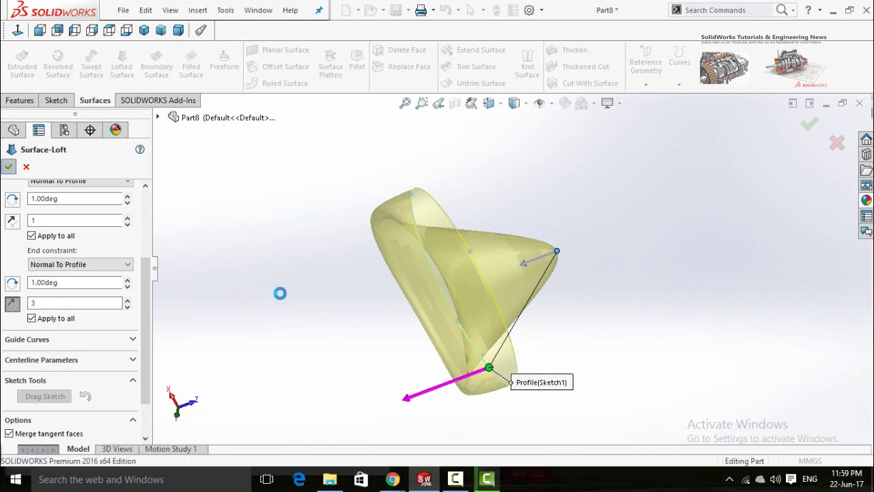
middle_drag(390, 353, 398, 232)
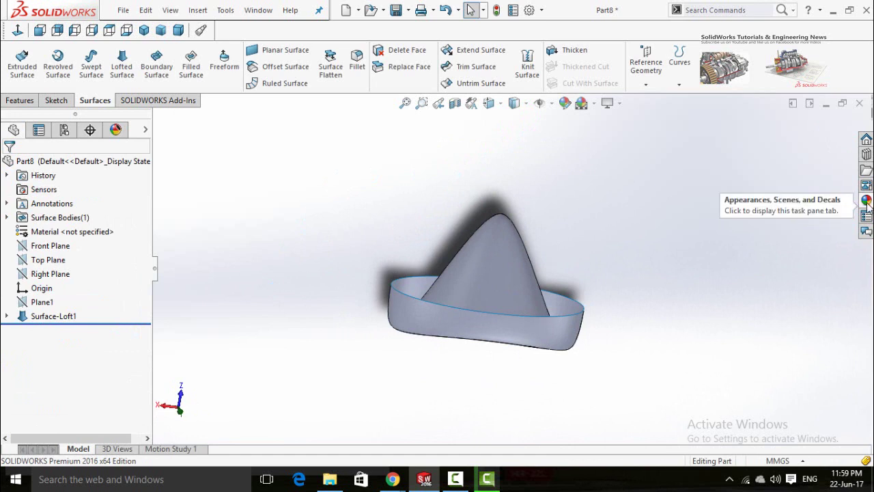
click(45, 163)
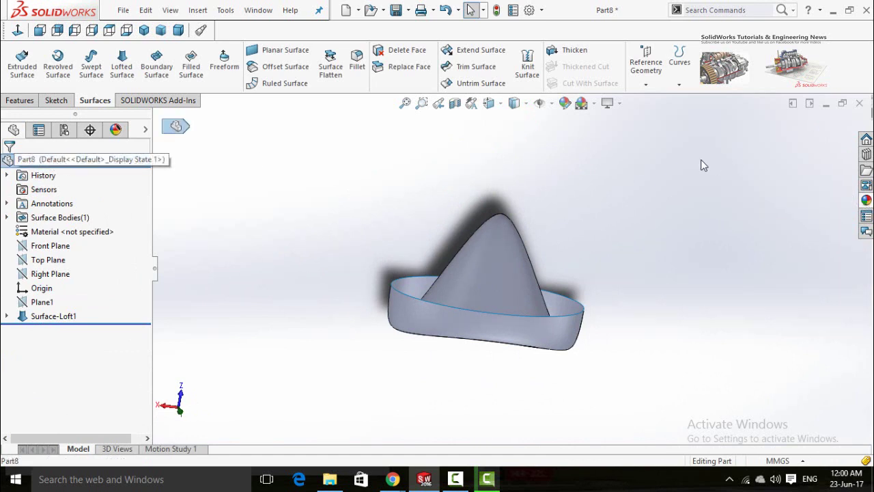
Step: Try Fabric carpet color4, color5 and color2 on the hat, finishing with carpet color3
click(865, 201)
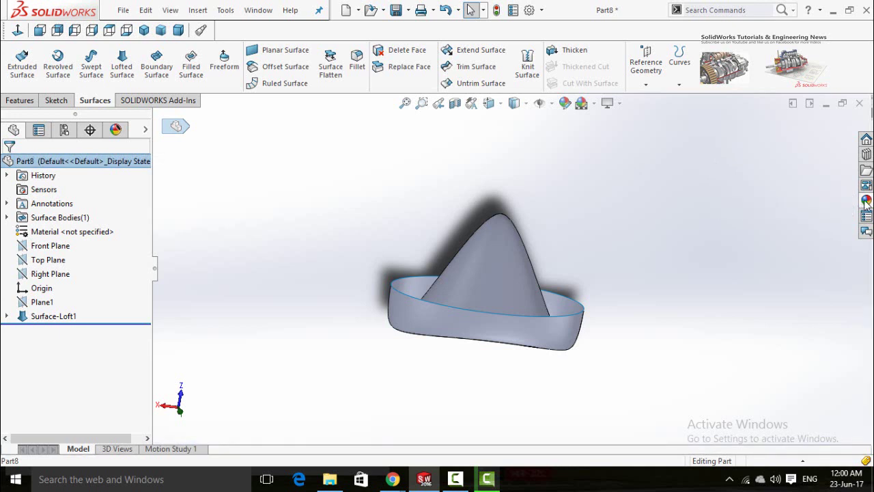
scroll(813, 363, down, 2)
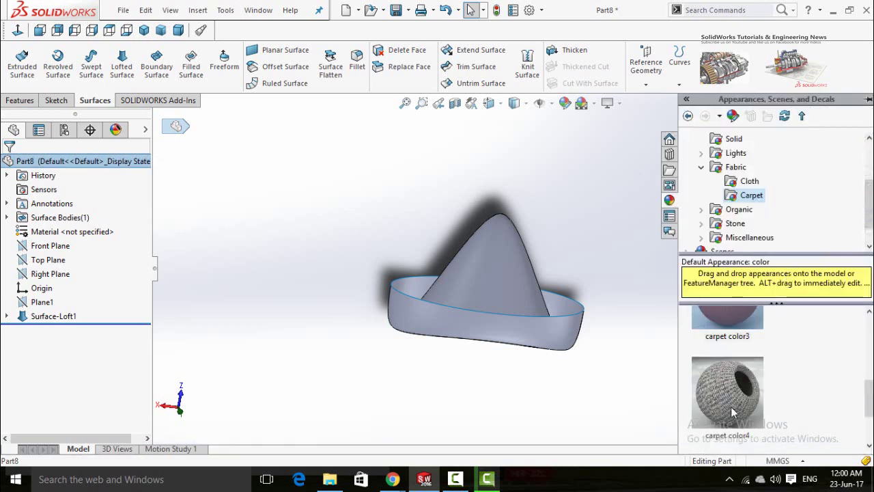
double_click(751, 400)
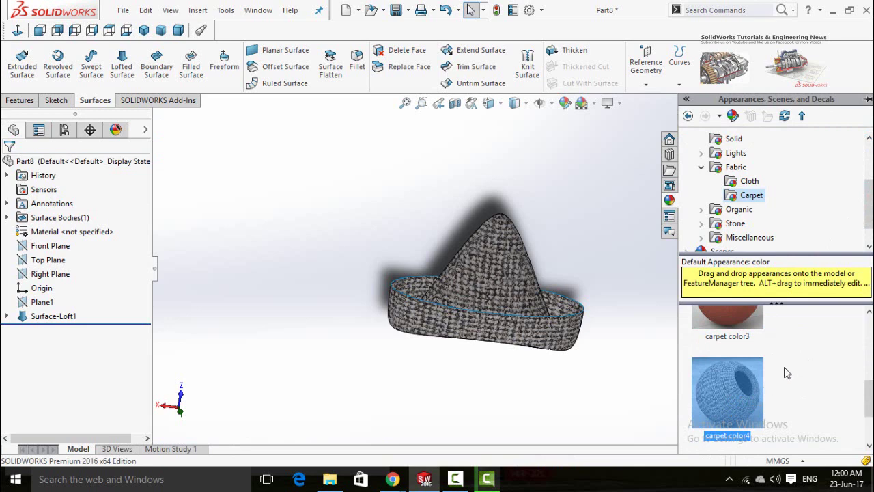
scroll(784, 366, down, 2)
double_click(729, 404)
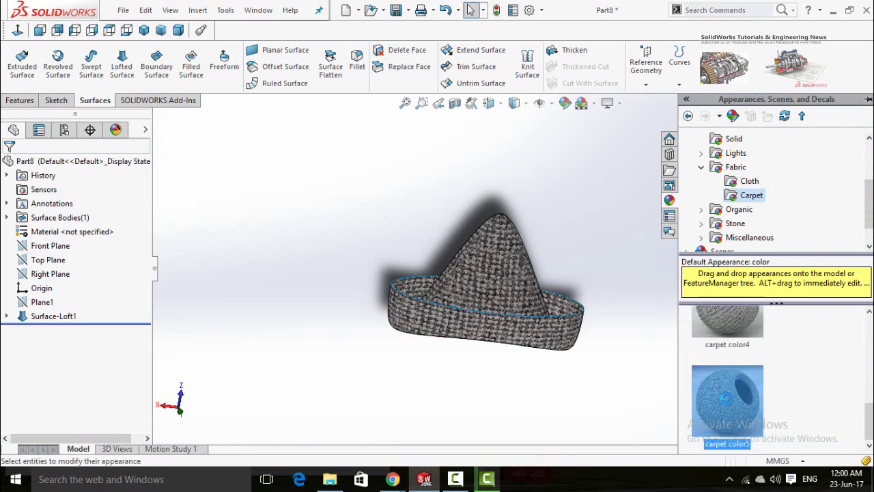
middle_drag(494, 352, 683, 450)
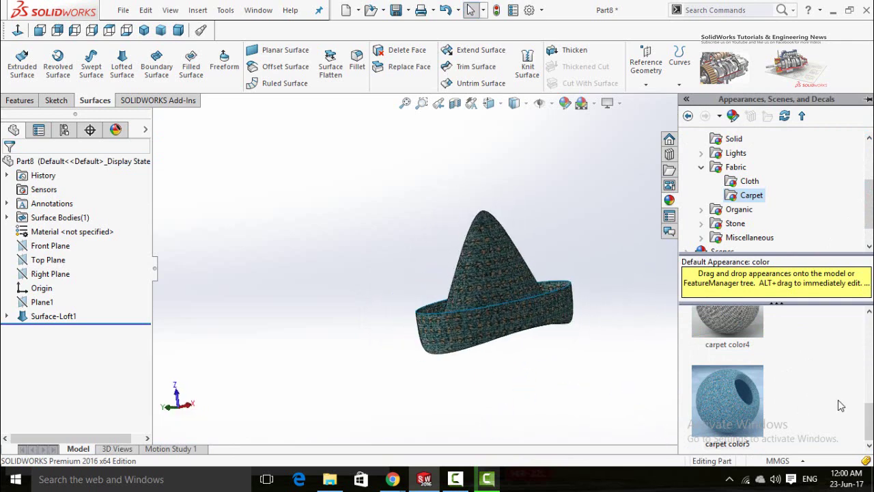
scroll(836, 405, up, 3)
double_click(738, 355)
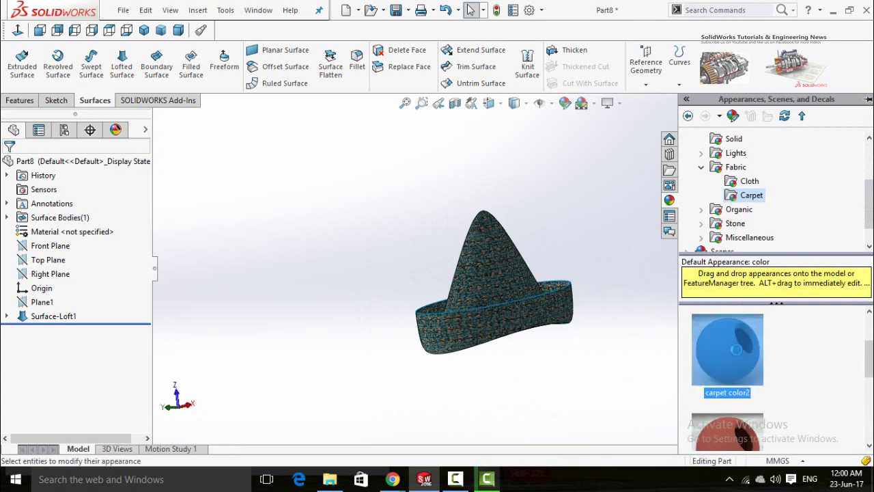
scroll(790, 365, down, 2)
double_click(713, 400)
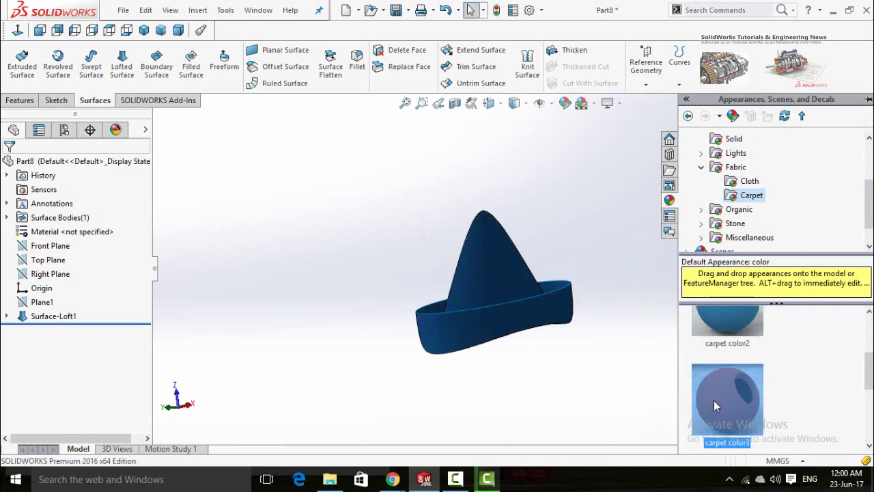
Step: Try the grey cotton and canvas Cloth appearances on the hat, then settle on brown burlap
click(749, 181)
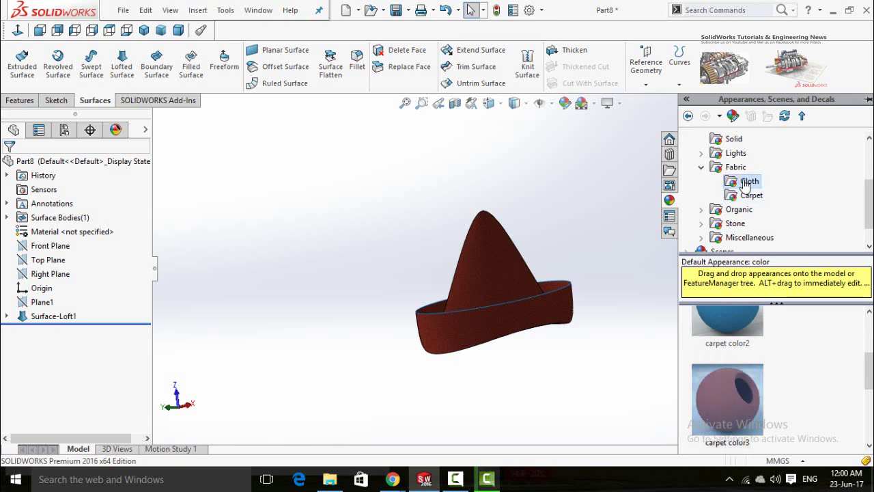
scroll(790, 381, down, 2)
scroll(792, 385, down, 2)
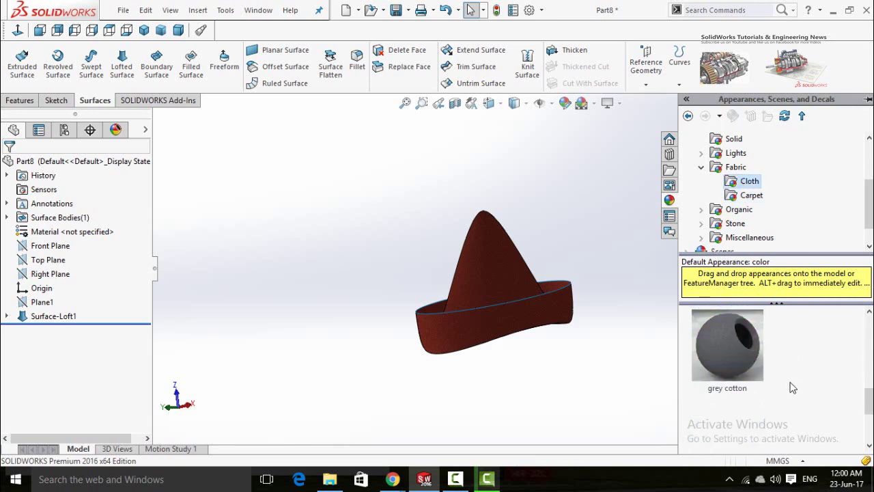
double_click(714, 345)
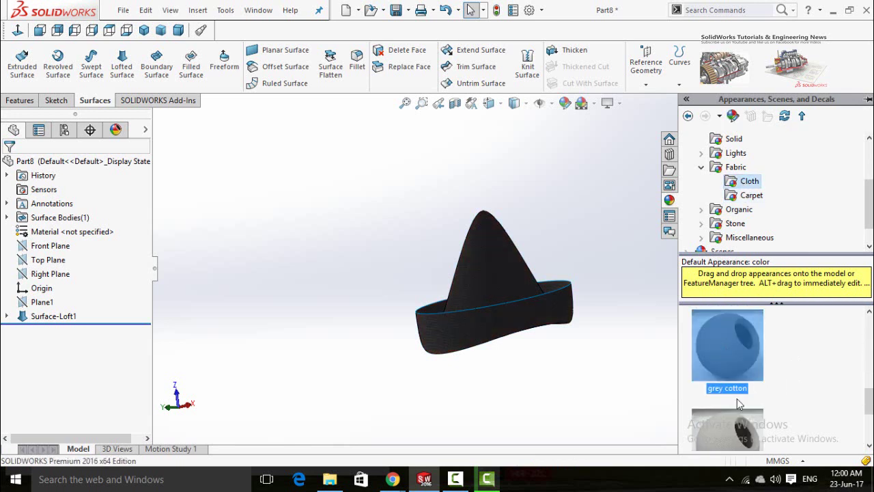
scroll(793, 374, down, 2)
click(728, 348)
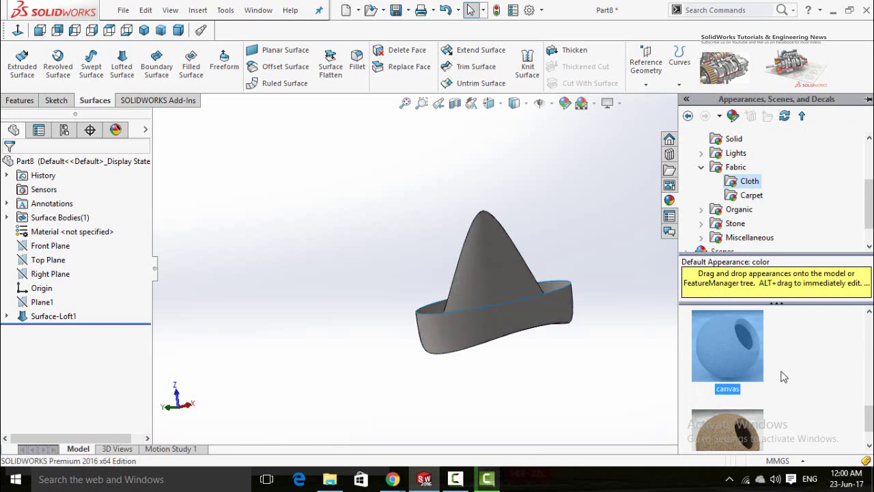
scroll(725, 383, down, 1)
click(724, 407)
scroll(508, 300, down, 1)
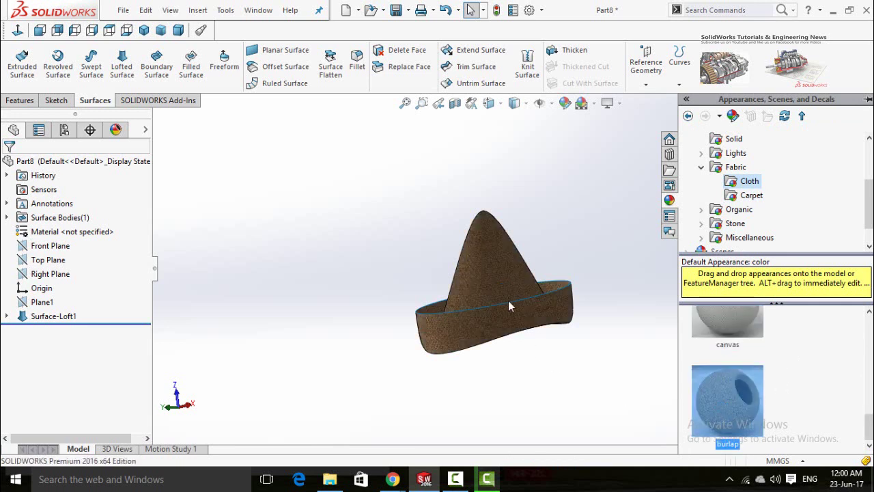